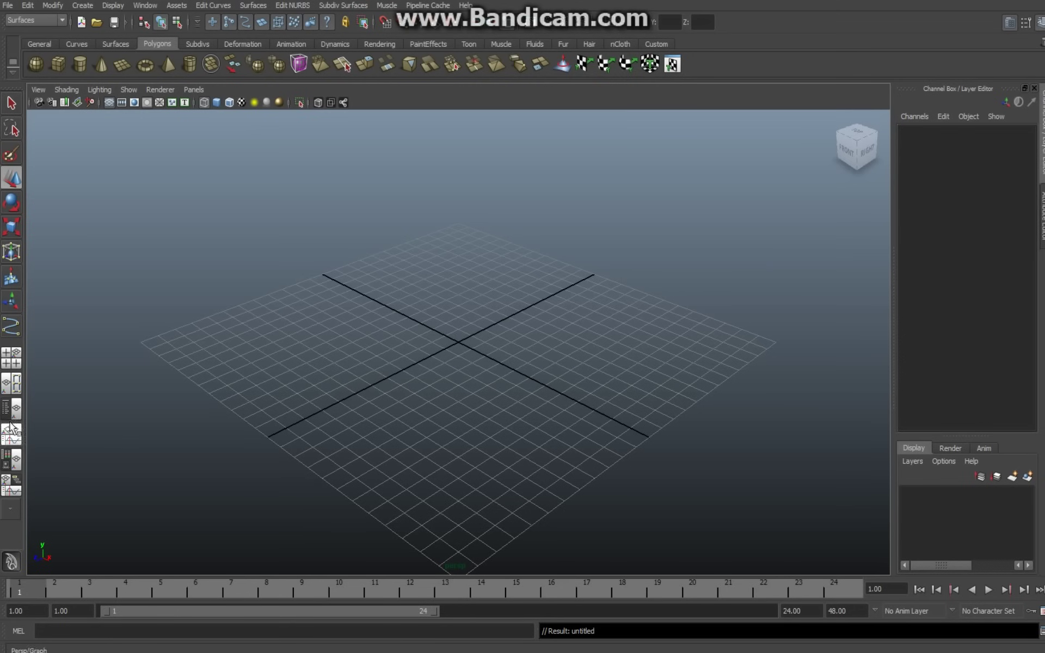
Maximize the front view and import Desktop/chess piece.jpg as its reference image plane
click(12, 365)
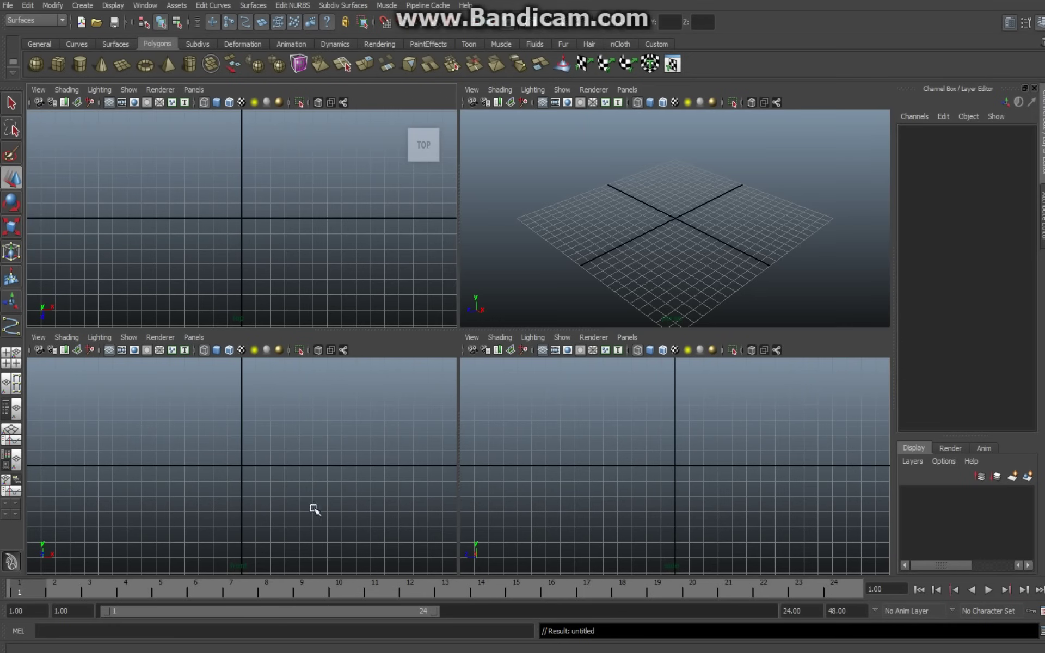
key(space)
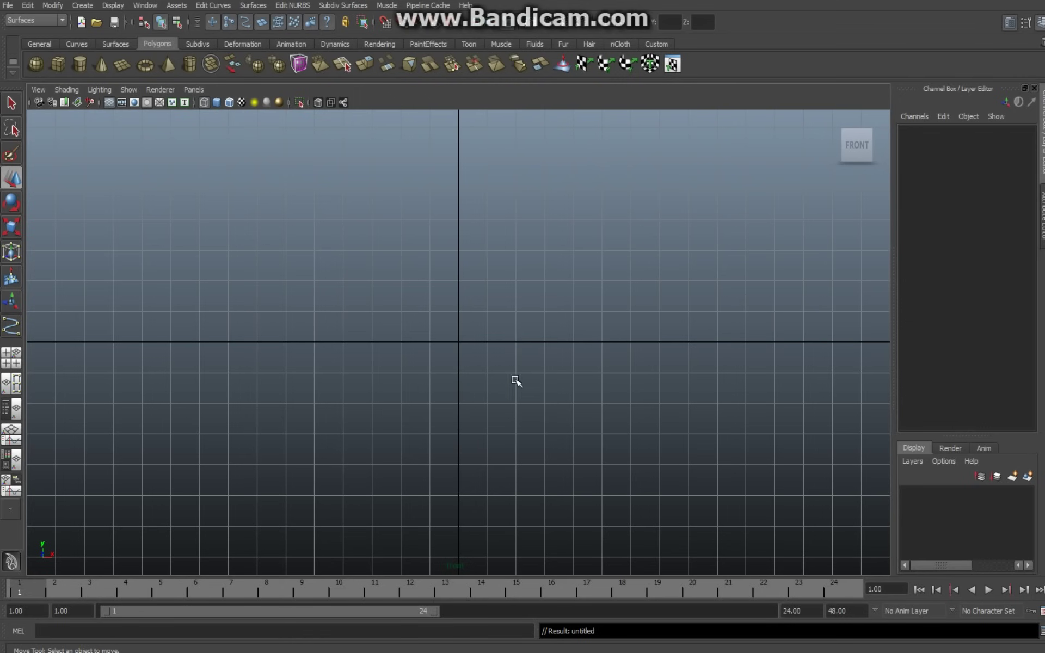
click(38, 90)
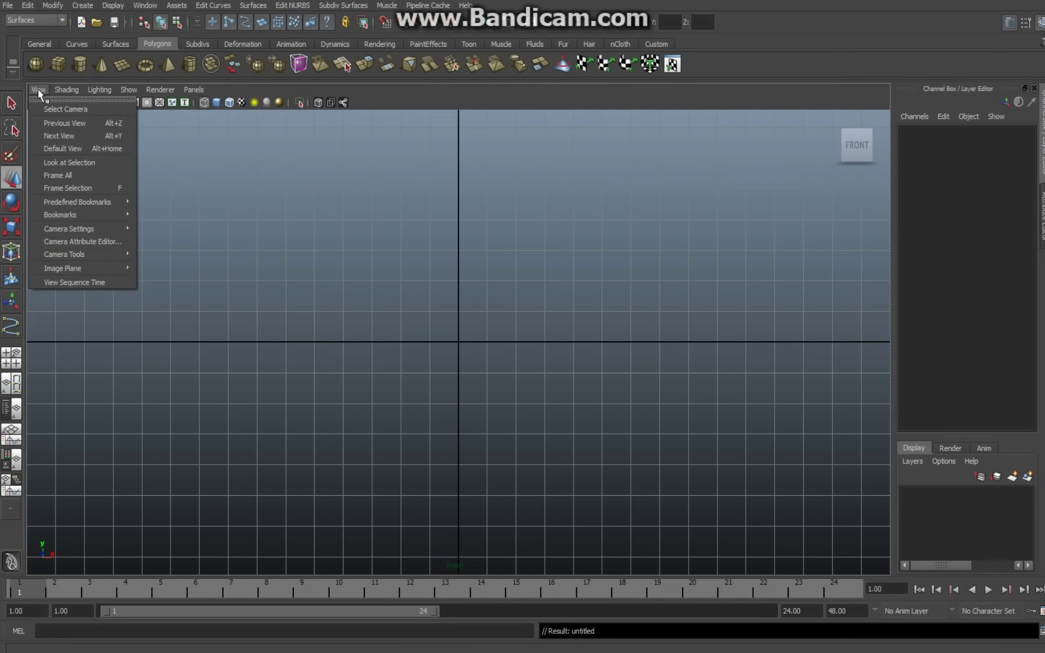
mouse_move(98, 268)
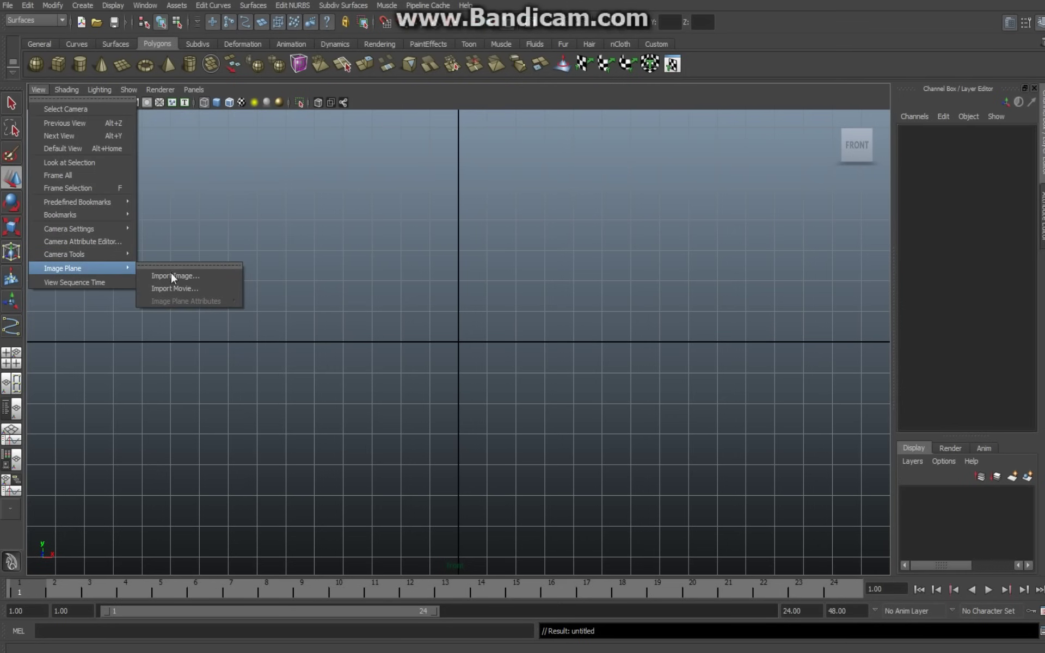
click(196, 278)
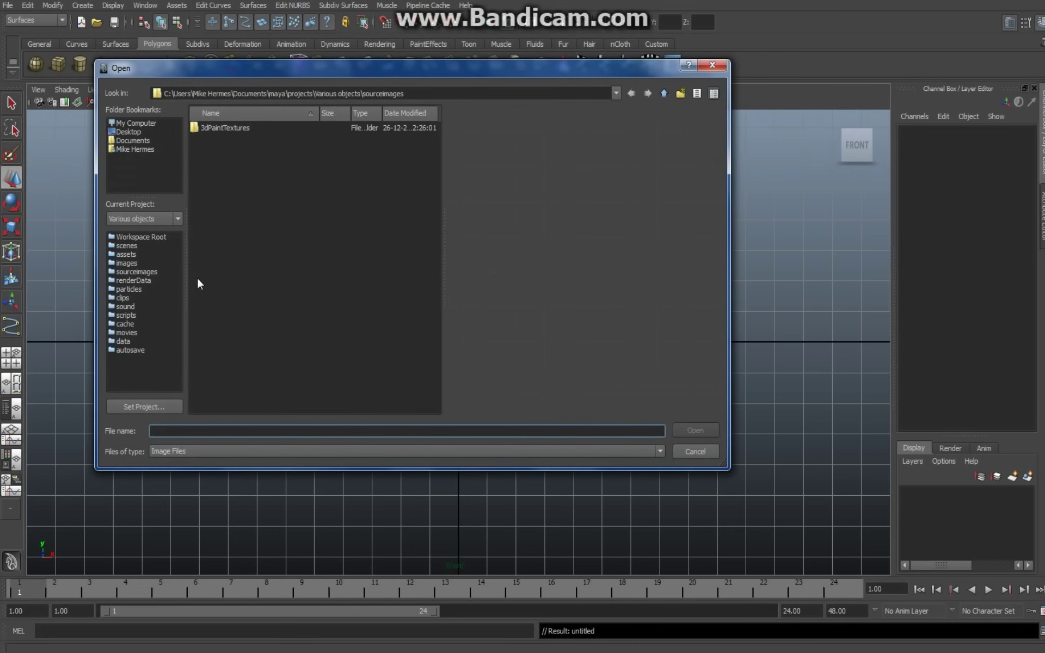
click(136, 133)
click(238, 160)
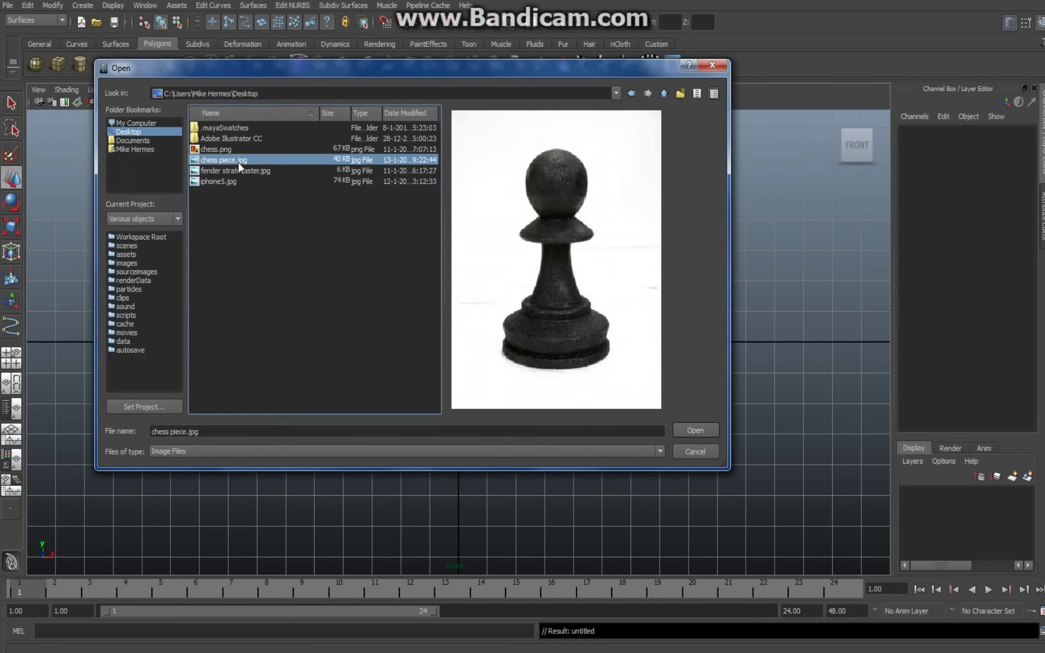
click(693, 430)
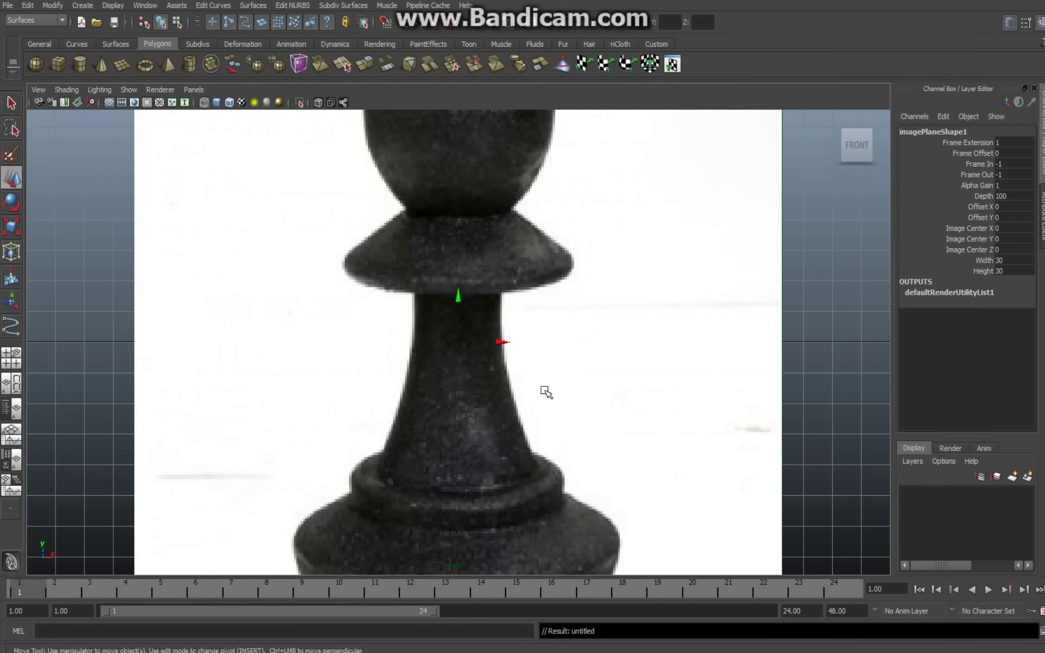
Set the image plane's Image Center Z to -12, then return to a maximized front view
click(8, 368)
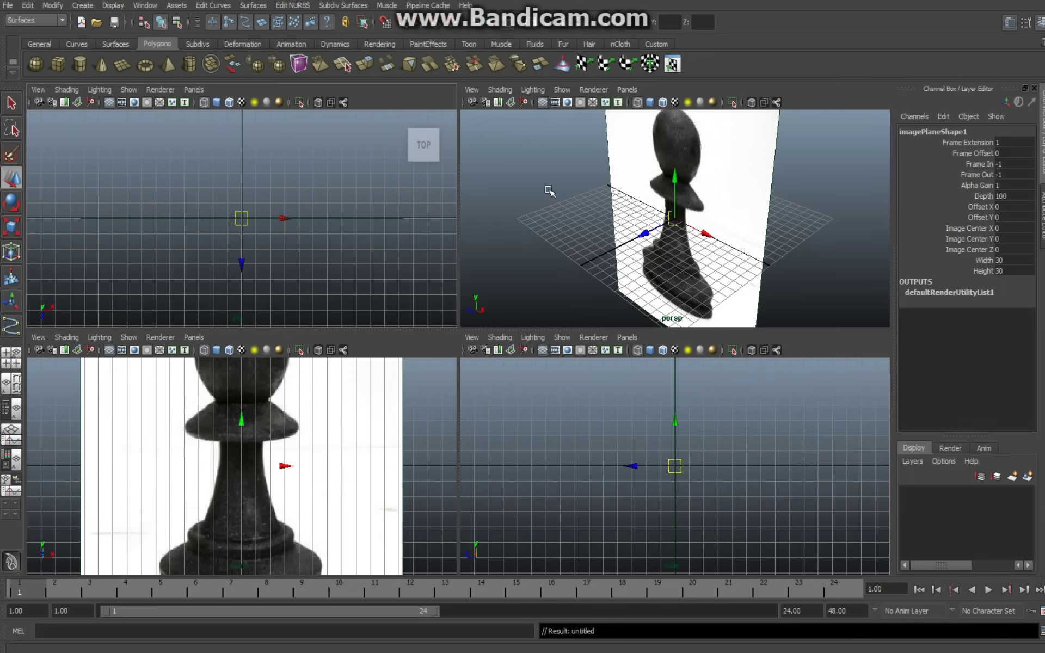
key(space)
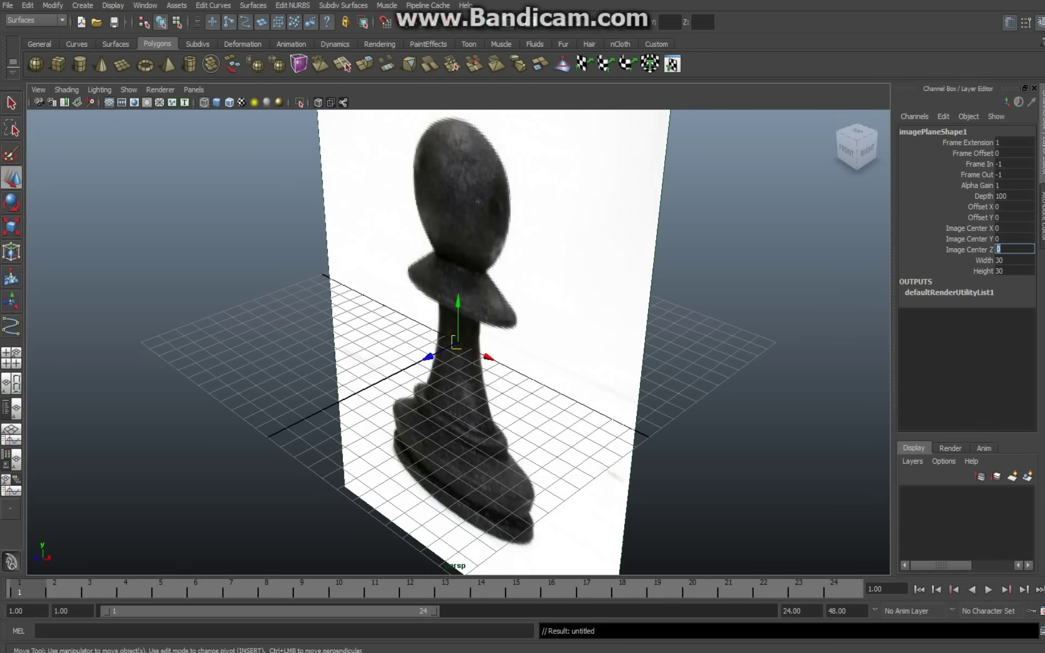
text(-12)
key(Return)
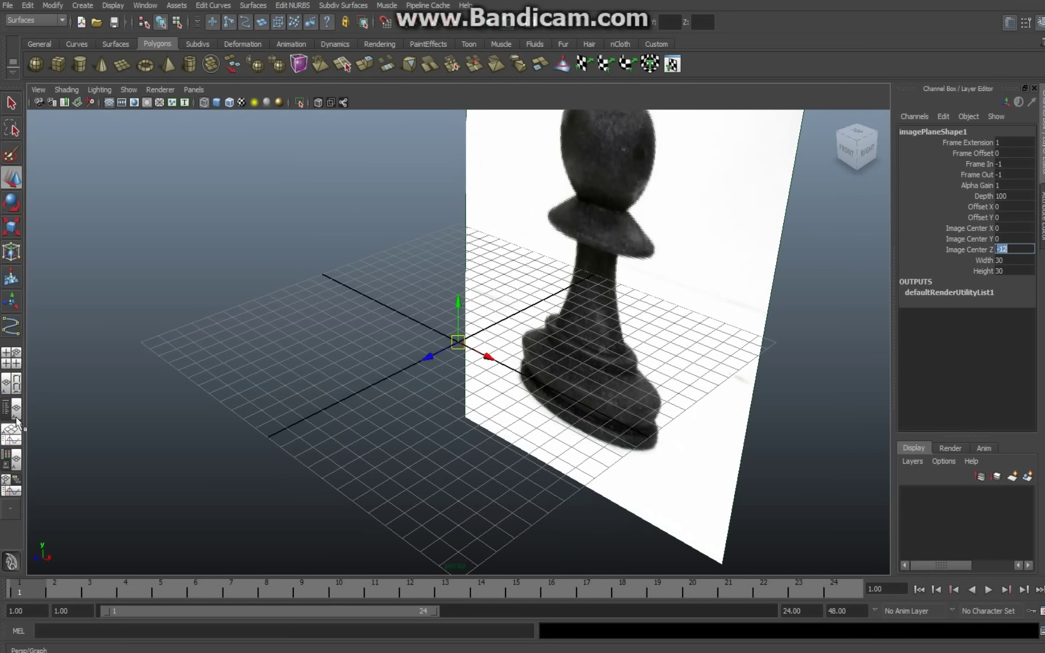
click(12, 360)
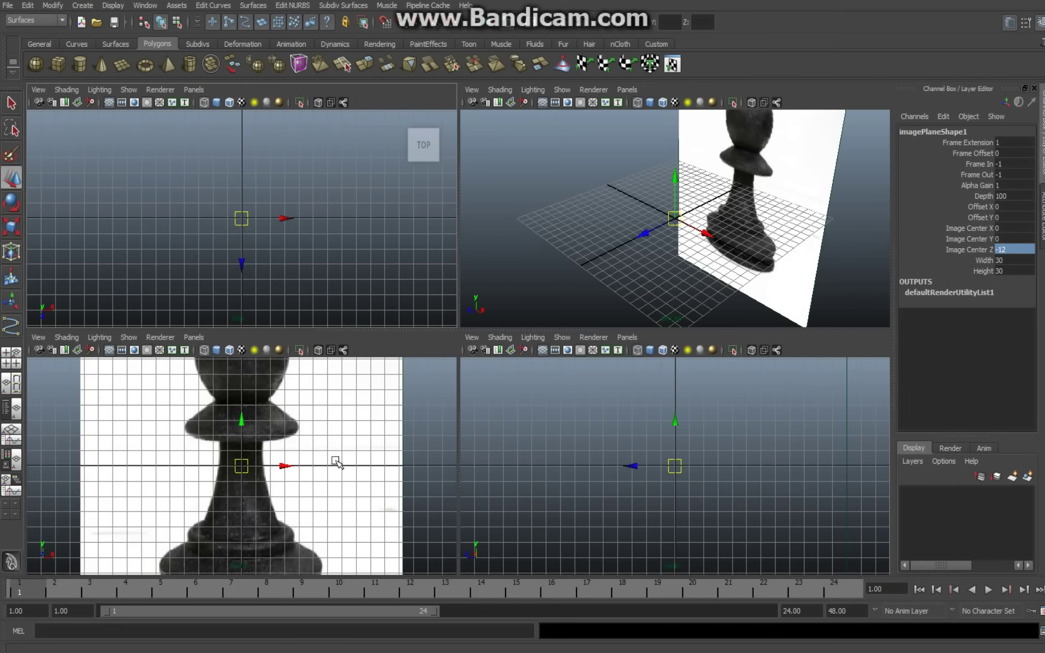
key(space)
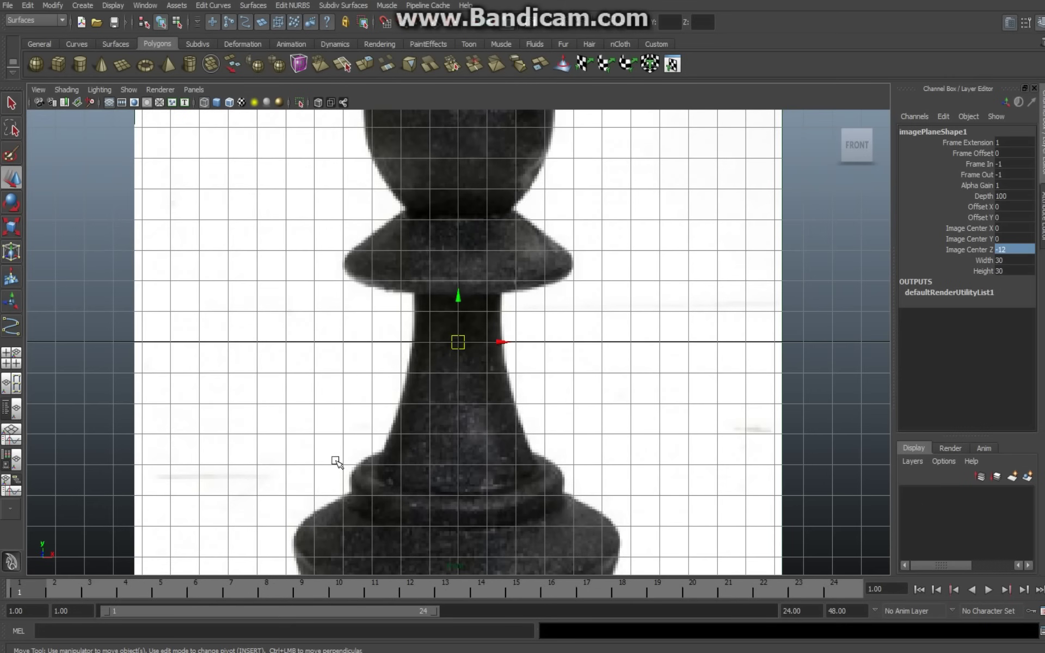
Zoom out to frame the whole pawn photo and switch the menu set to Polygons
scroll(331, 353, down, 5)
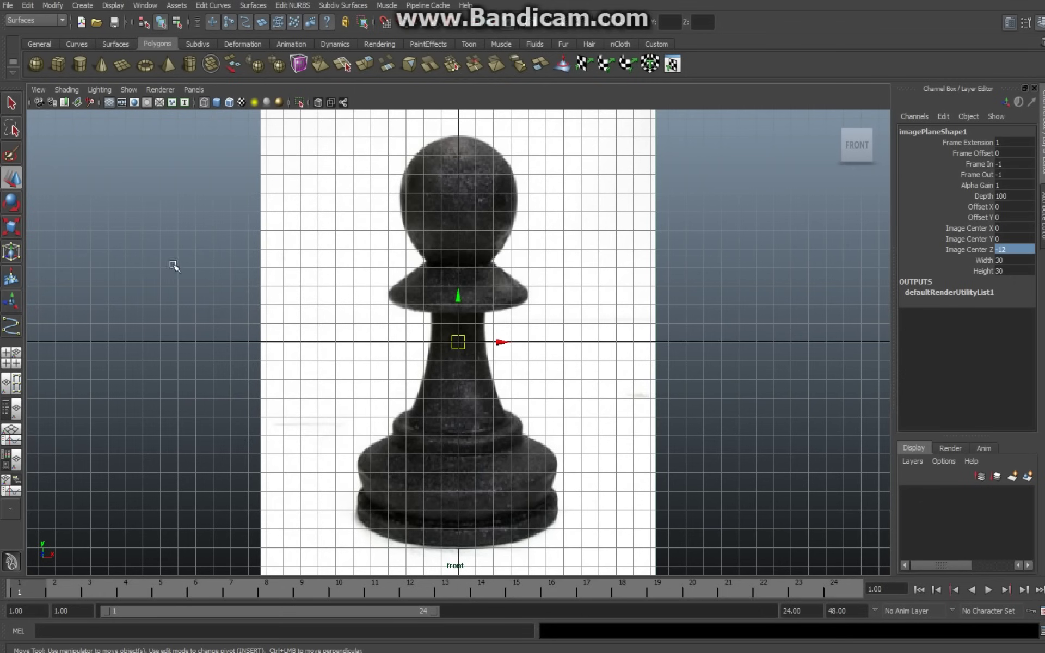
click(63, 21)
click(54, 41)
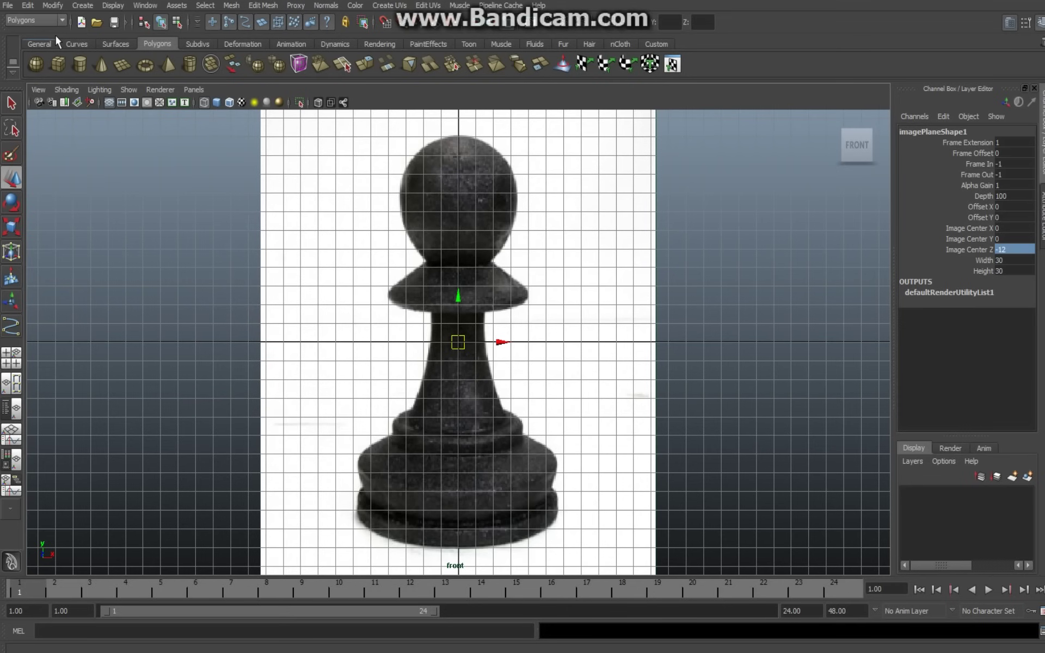
Set the CV Curve Tool to 3 Cubic degree and start drawing a CV curve
click(83, 7)
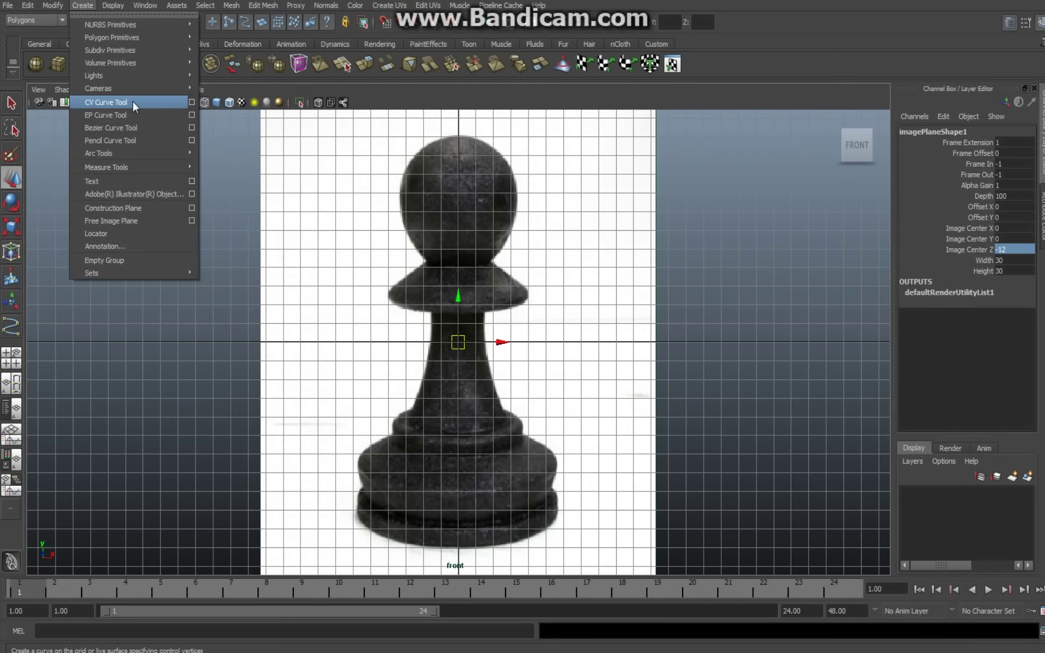
click(194, 102)
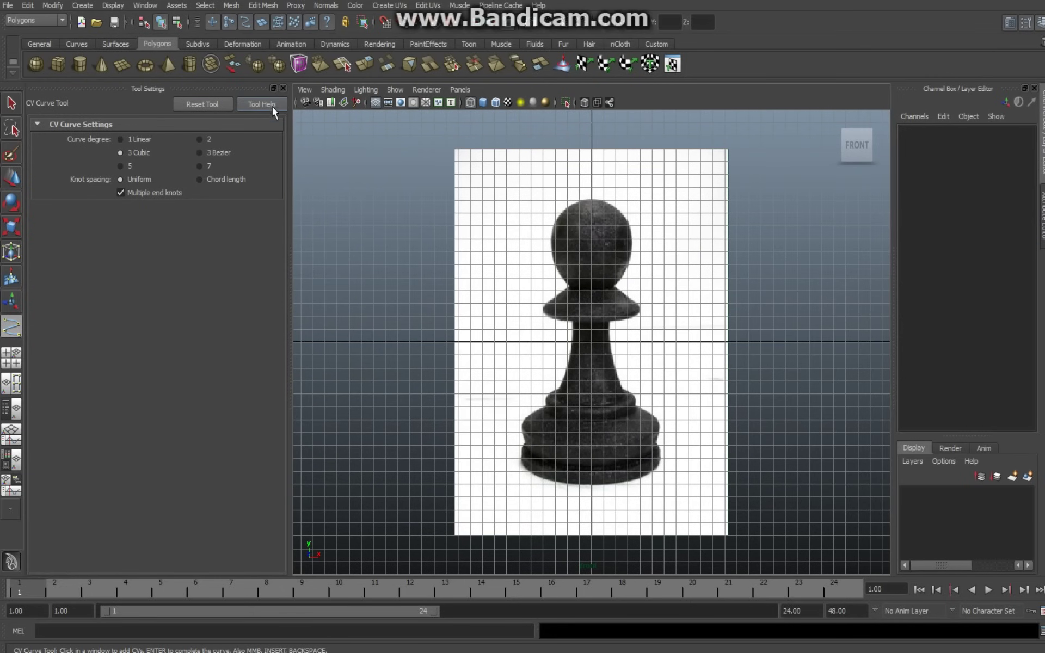
click(282, 87)
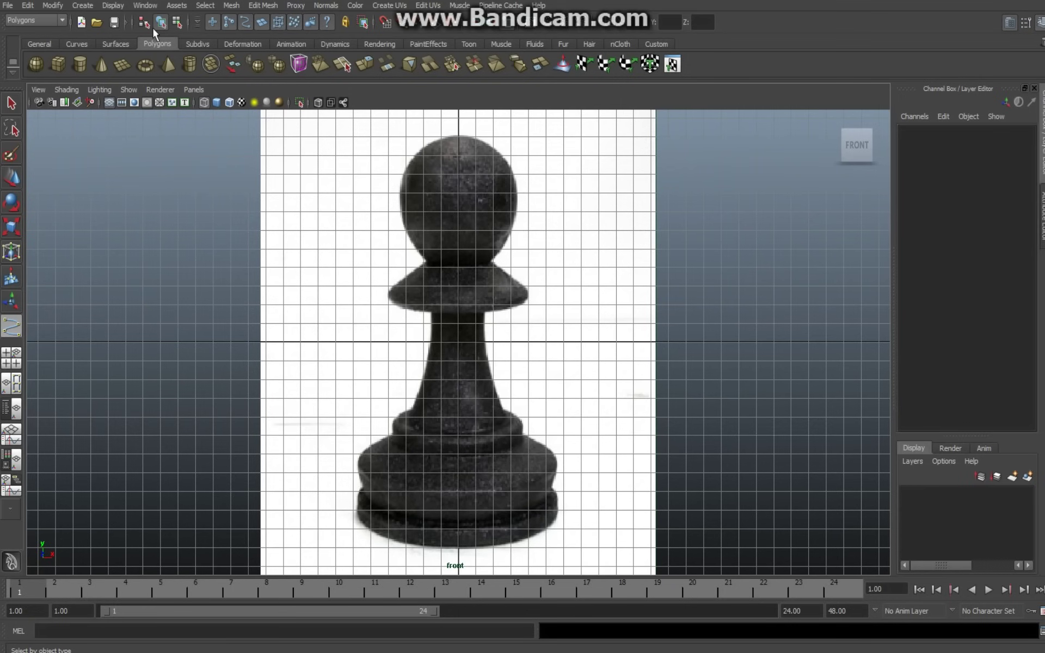
click(80, 6)
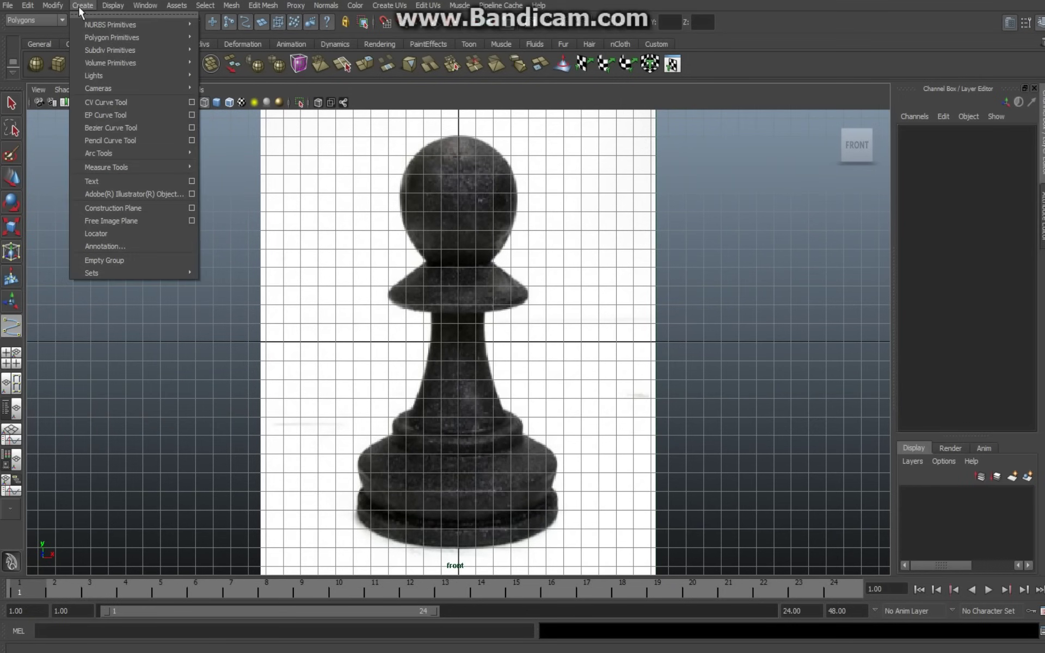
click(119, 102)
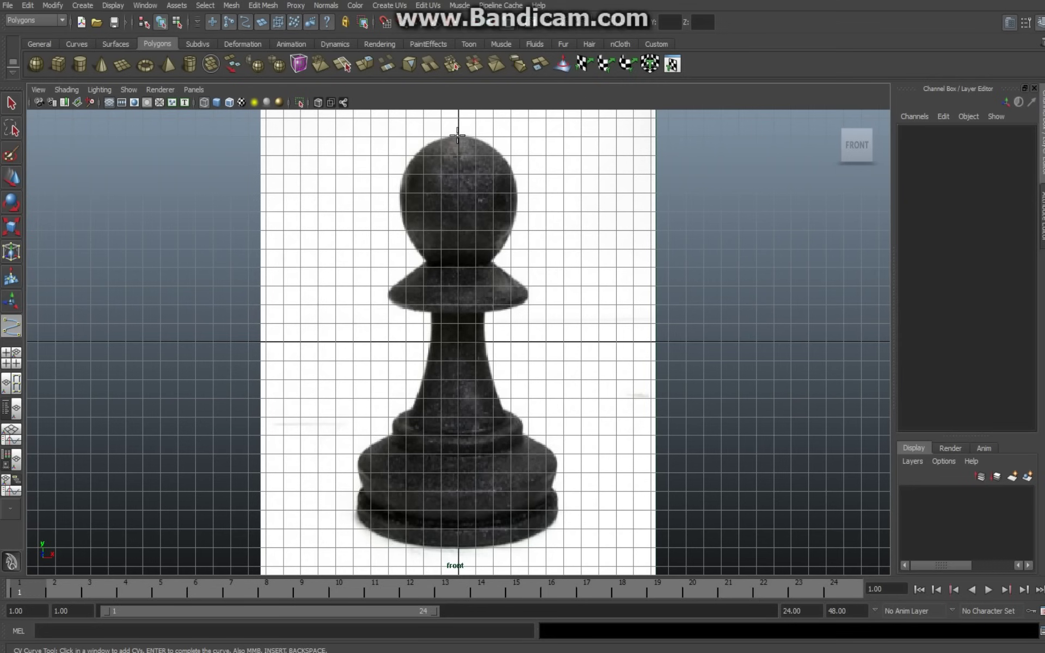
Place CVs from the top of the pawn down around the left side of its head
click(458, 136)
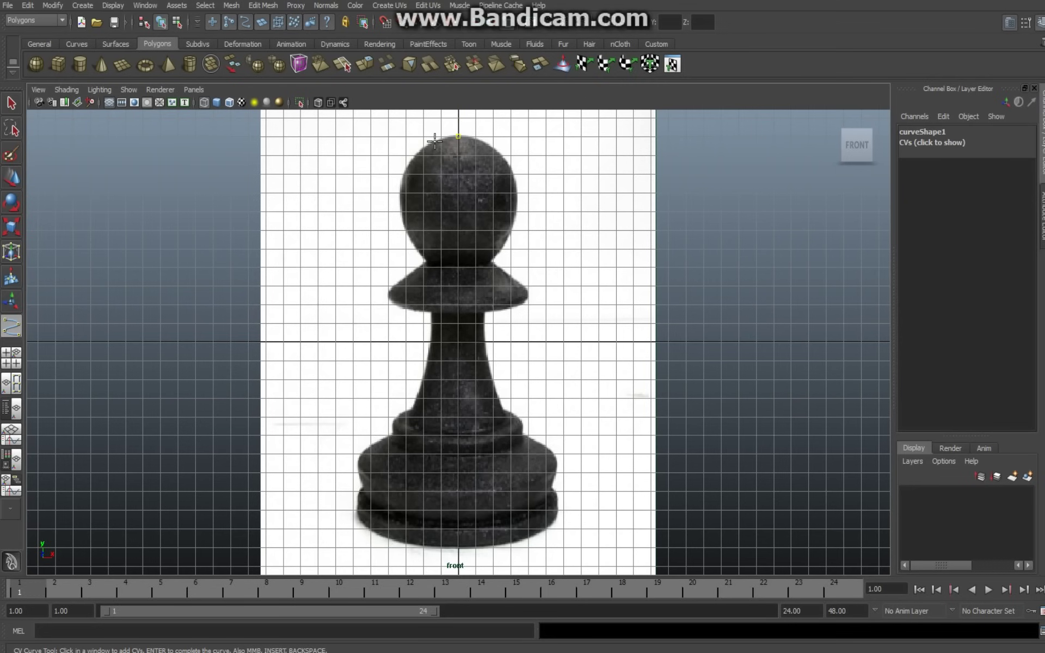
click(434, 141)
click(421, 150)
click(409, 164)
click(400, 184)
click(399, 201)
click(402, 221)
click(410, 241)
Continue the CVs through the collar and down the neck to its bottom
click(423, 264)
click(408, 277)
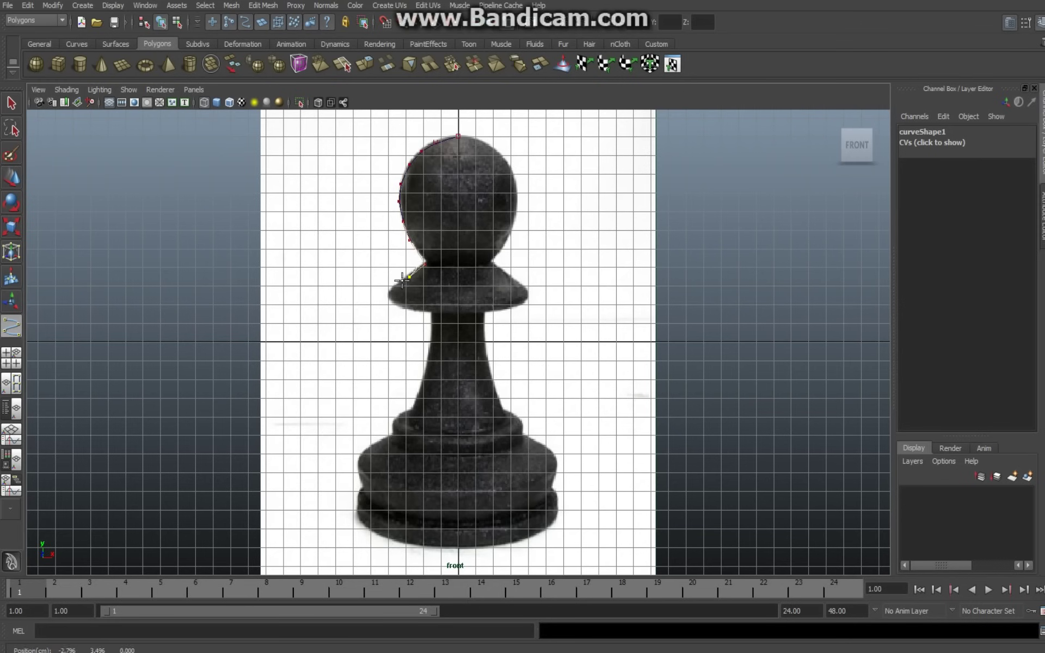
click(389, 294)
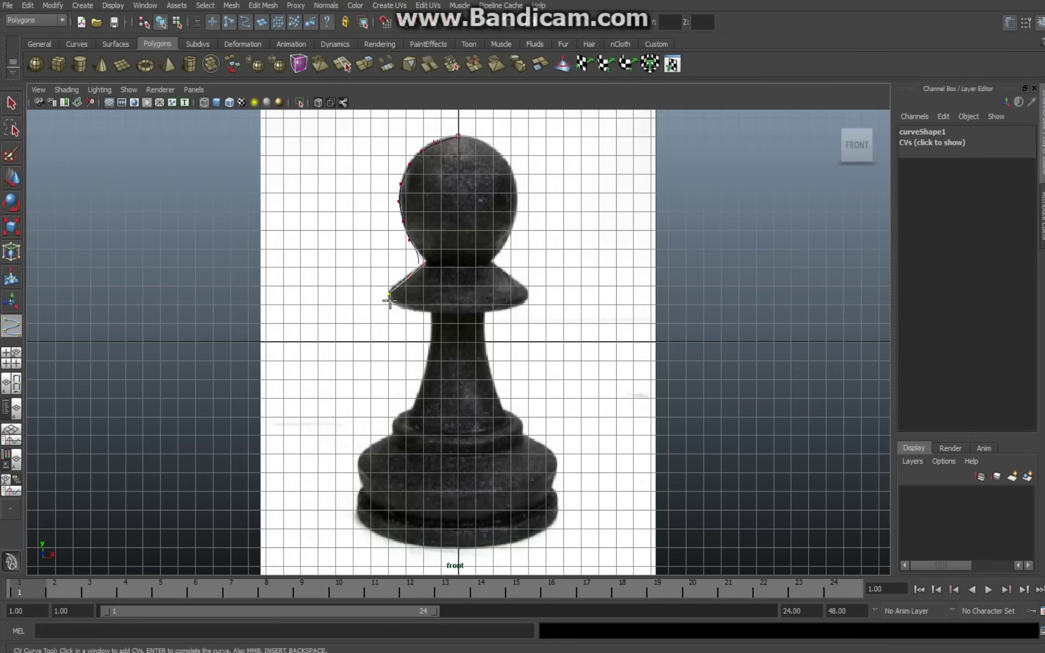
click(391, 301)
click(401, 310)
click(429, 313)
click(431, 337)
click(424, 376)
click(416, 395)
click(411, 412)
Trace the outline outward onto the base's widest edge and down its side
click(396, 418)
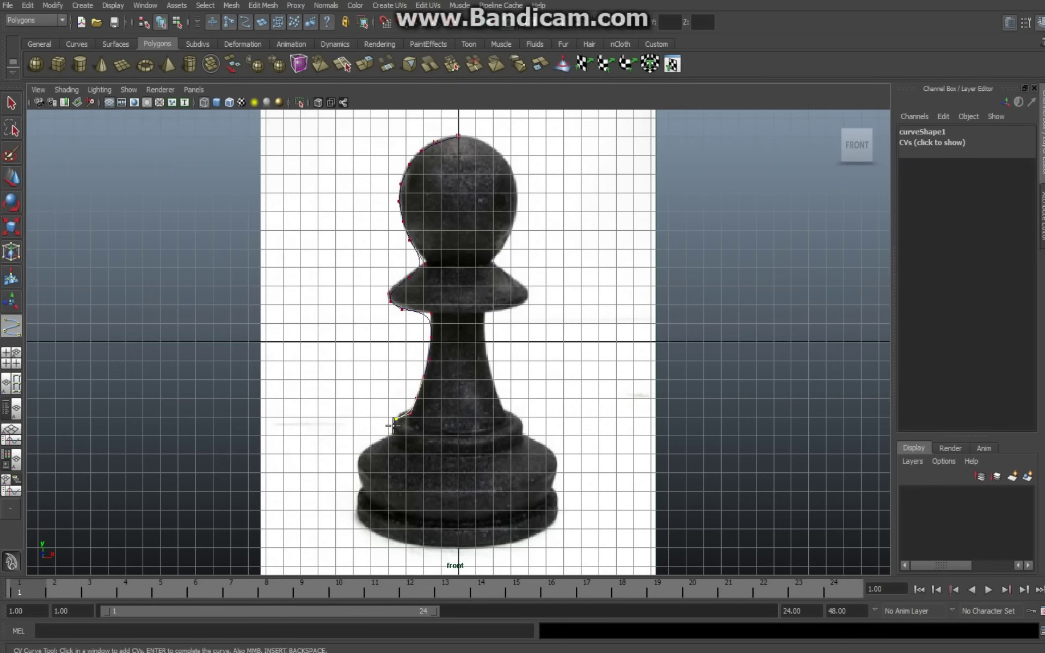
click(379, 444)
click(363, 452)
click(359, 463)
click(359, 474)
click(359, 485)
click(358, 494)
Round the base's lower corner, run along the bottom to the centre, and finish curve1
click(363, 525)
click(375, 532)
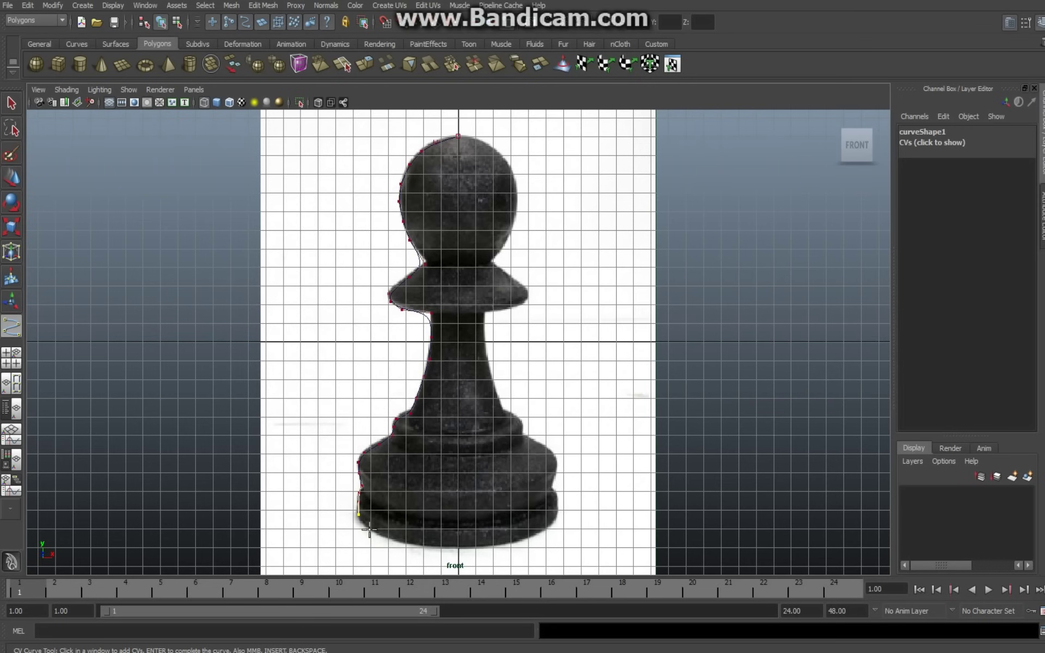
click(397, 542)
click(418, 548)
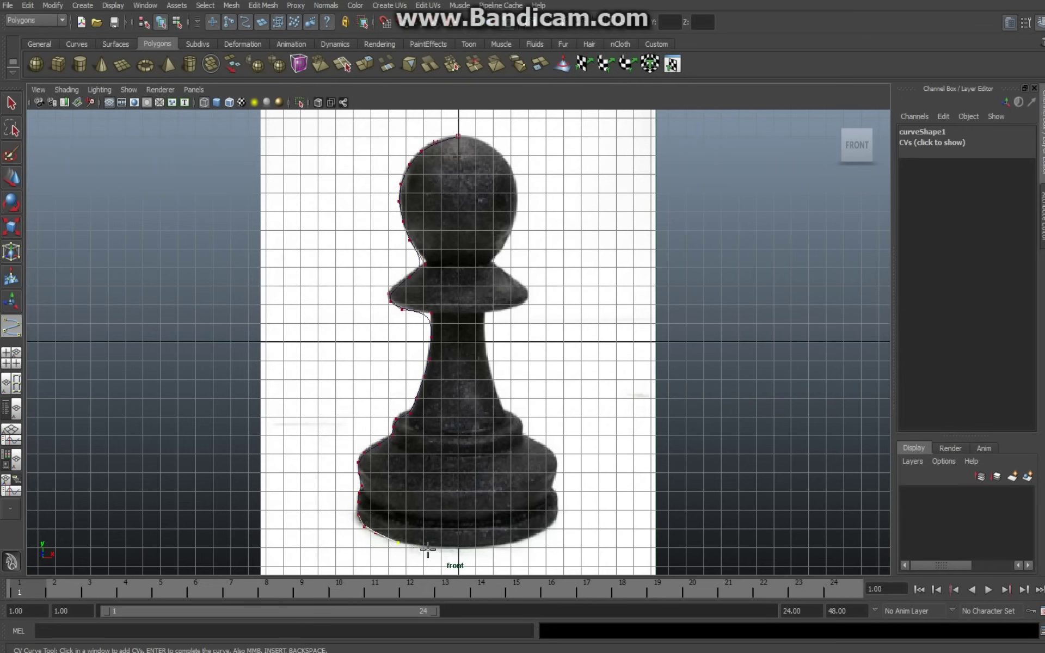
click(458, 551)
key(w)
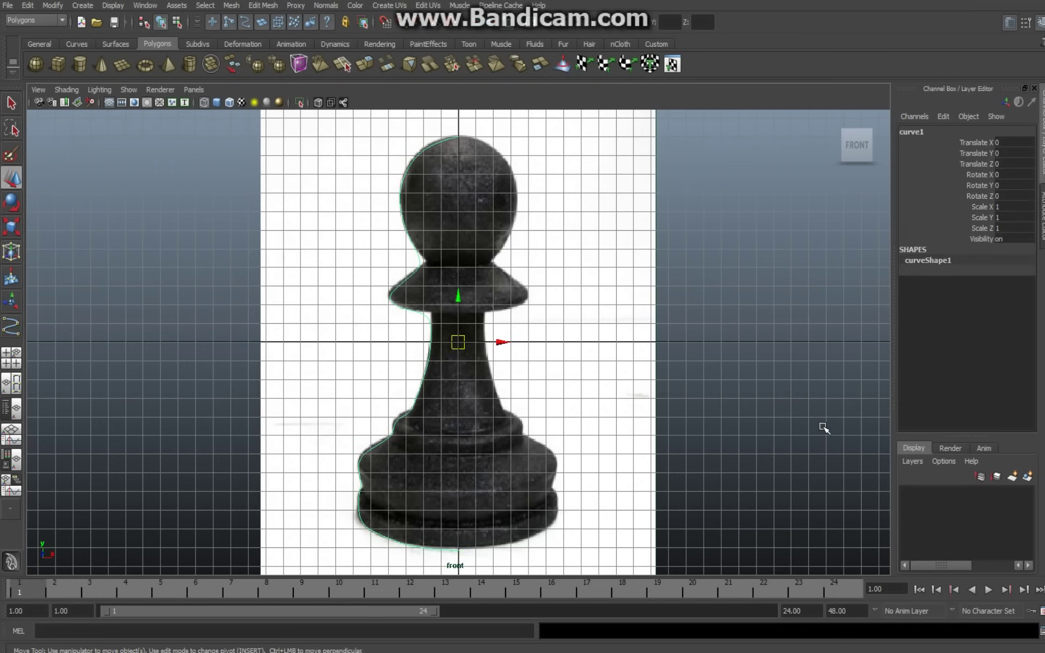
Maximize the perspective view and orbit to see curve1 beside the photo, briefly toggling pivot editing
click(14, 366)
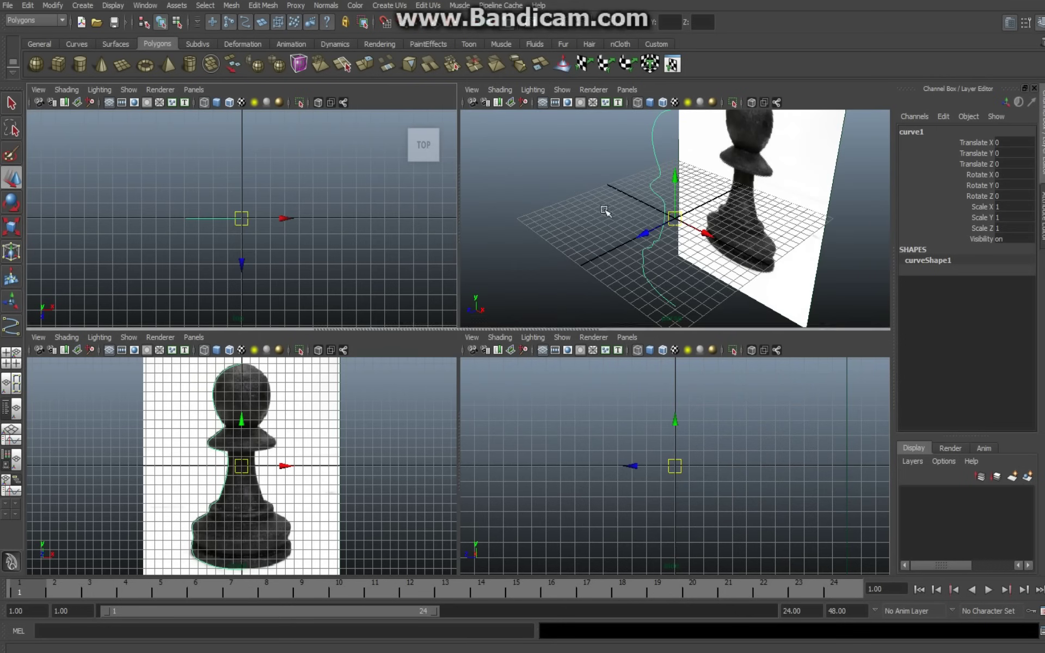
key(space)
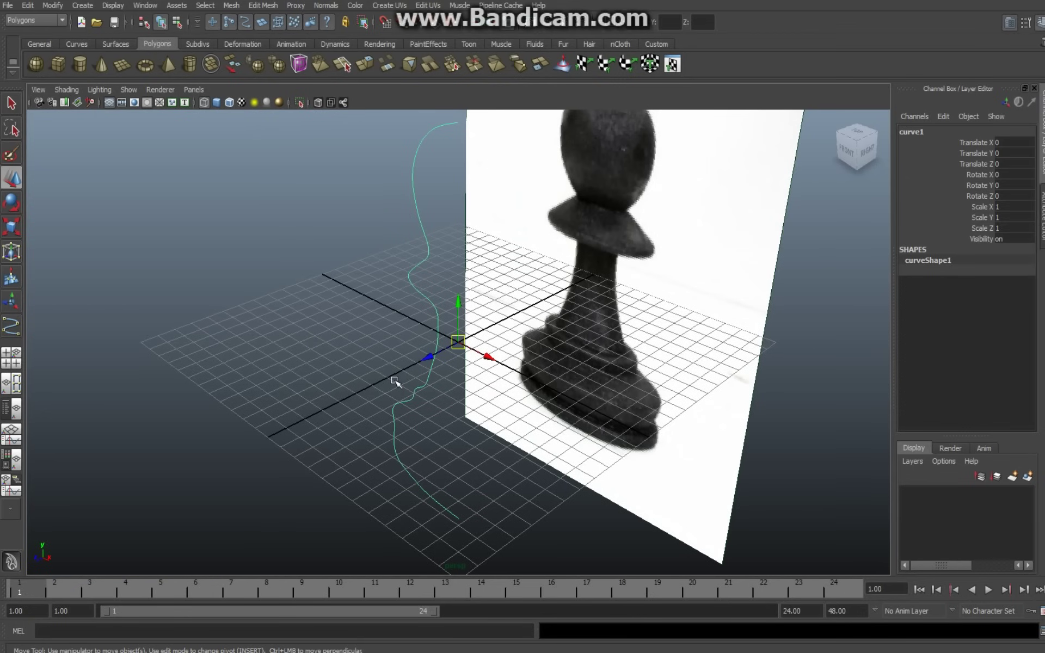
alt+drag(311, 392, 375, 440)
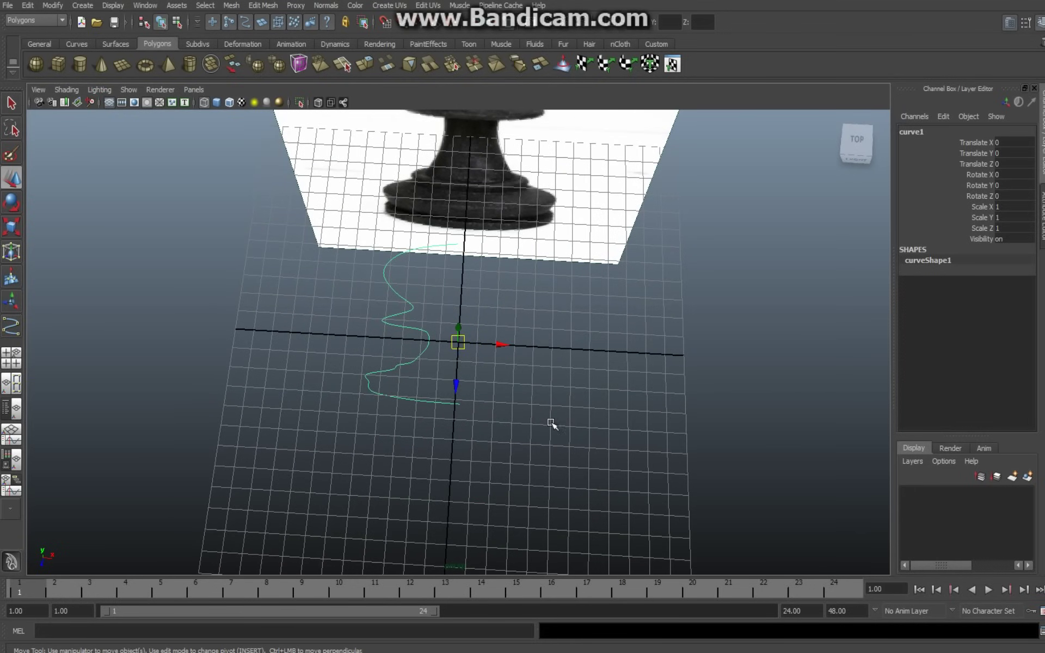
alt+drag(564, 474, 566, 420)
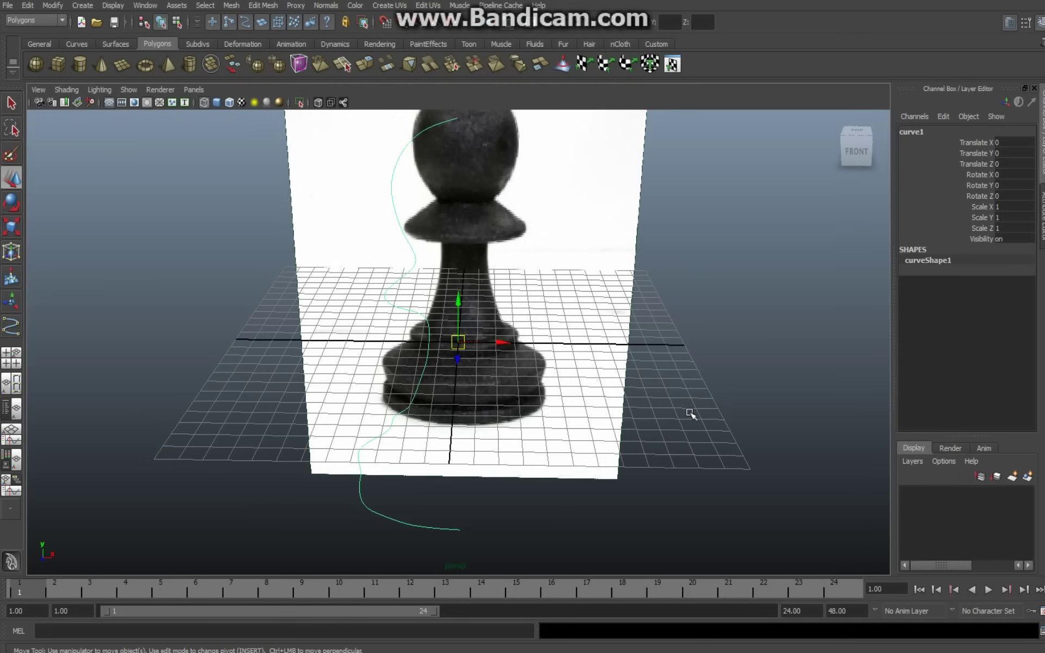
key(Insert)
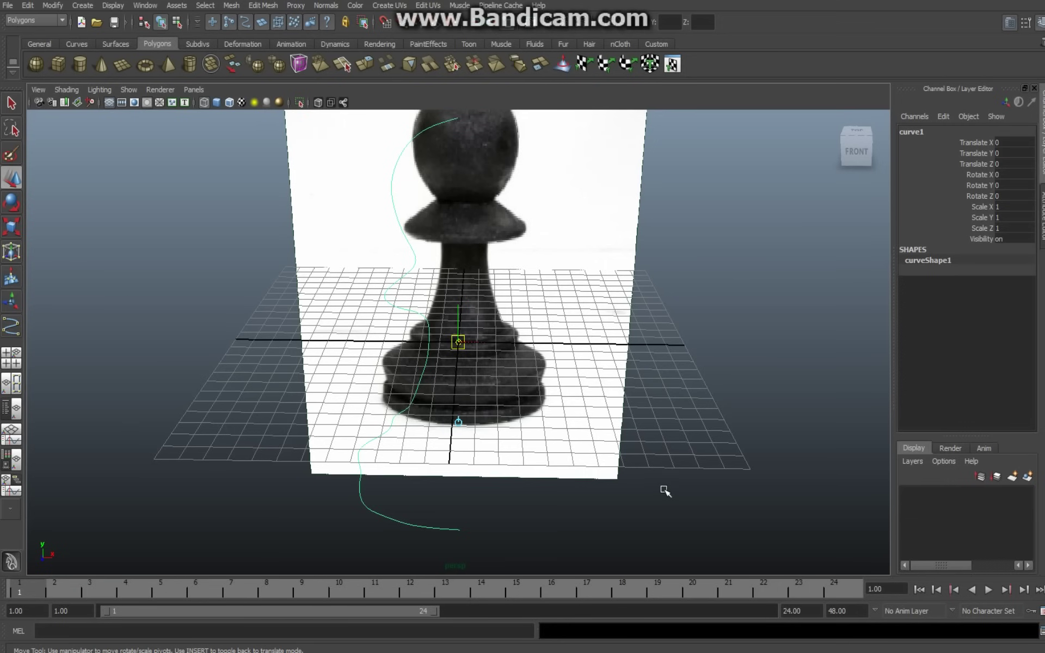
key(Insert)
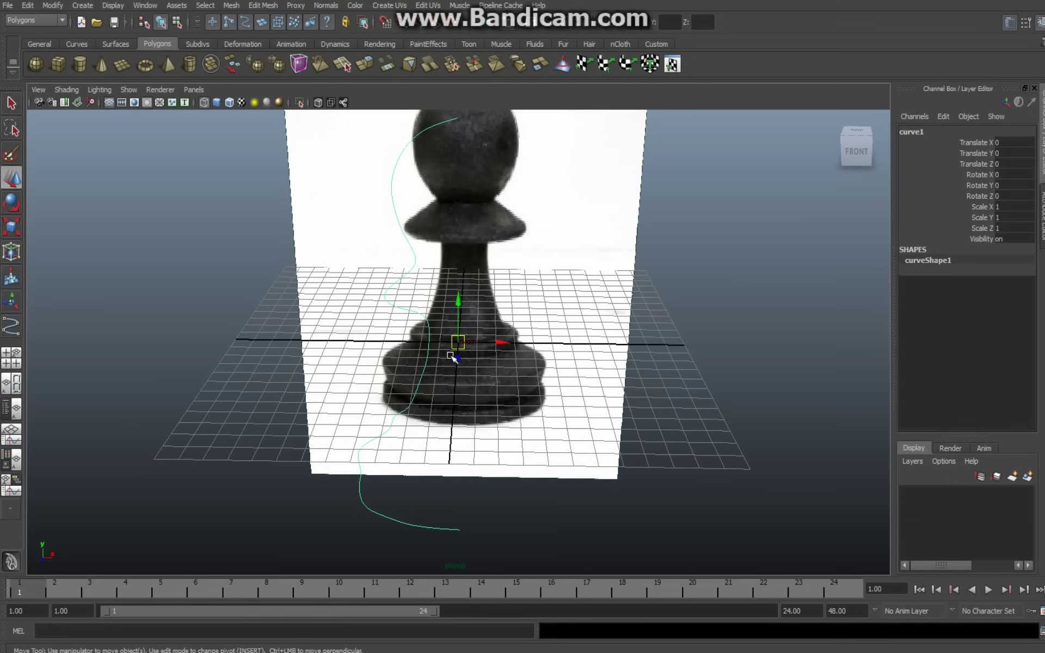
Switch to the Surfaces menu set and revolve curve1 into revolvedSurface1
click(64, 21)
click(57, 50)
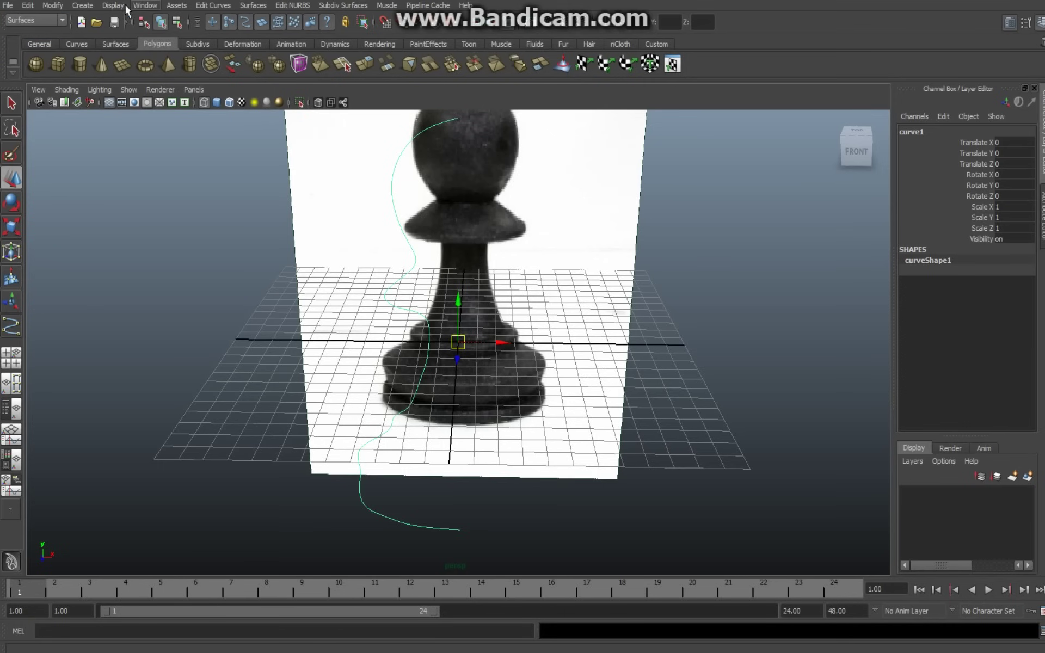
click(82, 6)
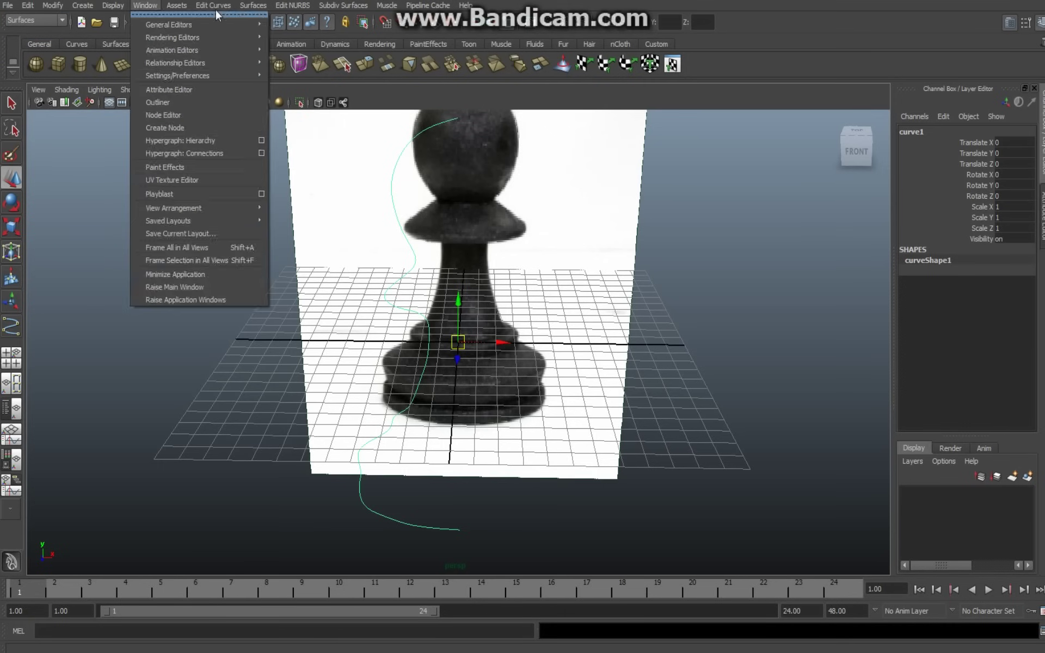
mouse_move(248, 6)
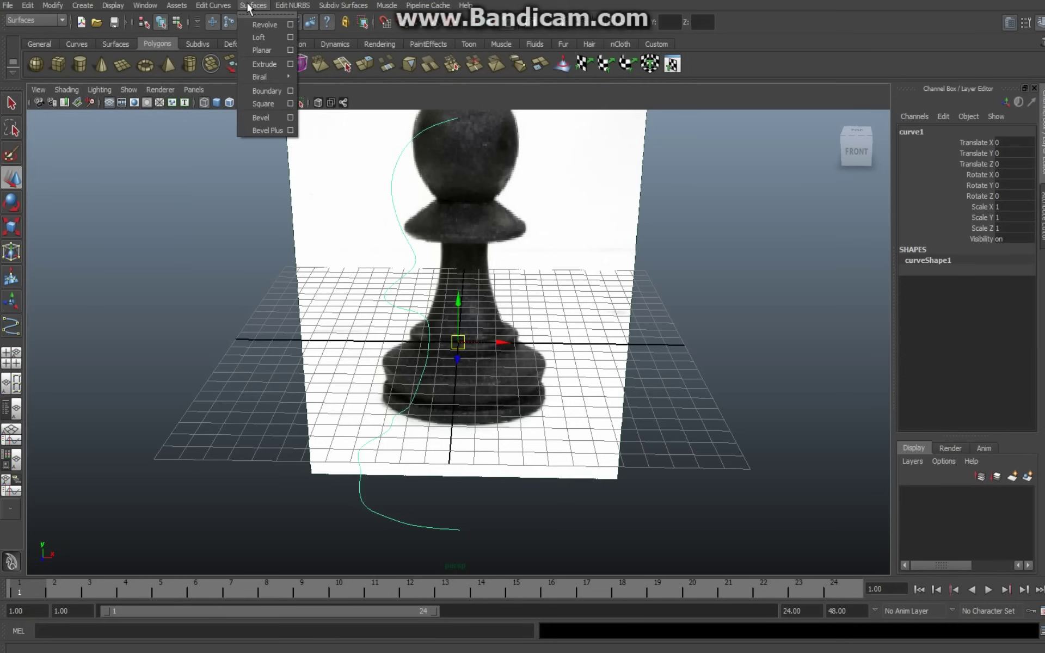
click(266, 25)
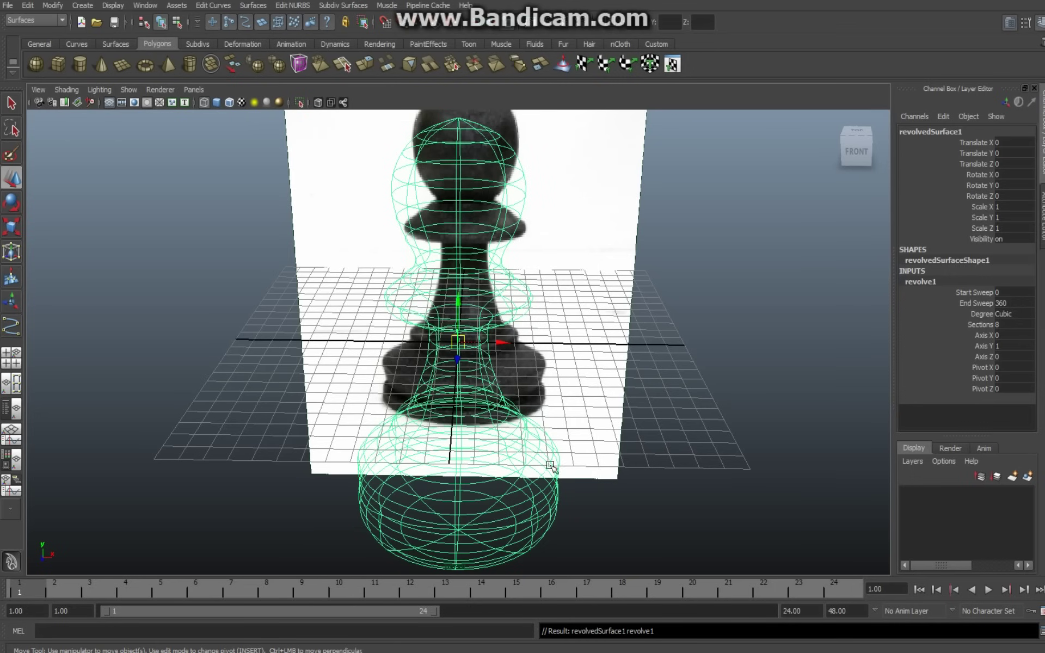
Show the pawn smooth-shaded, deselect it, and view it from slightly above
alt+drag(582, 471, 597, 438)
key(5)
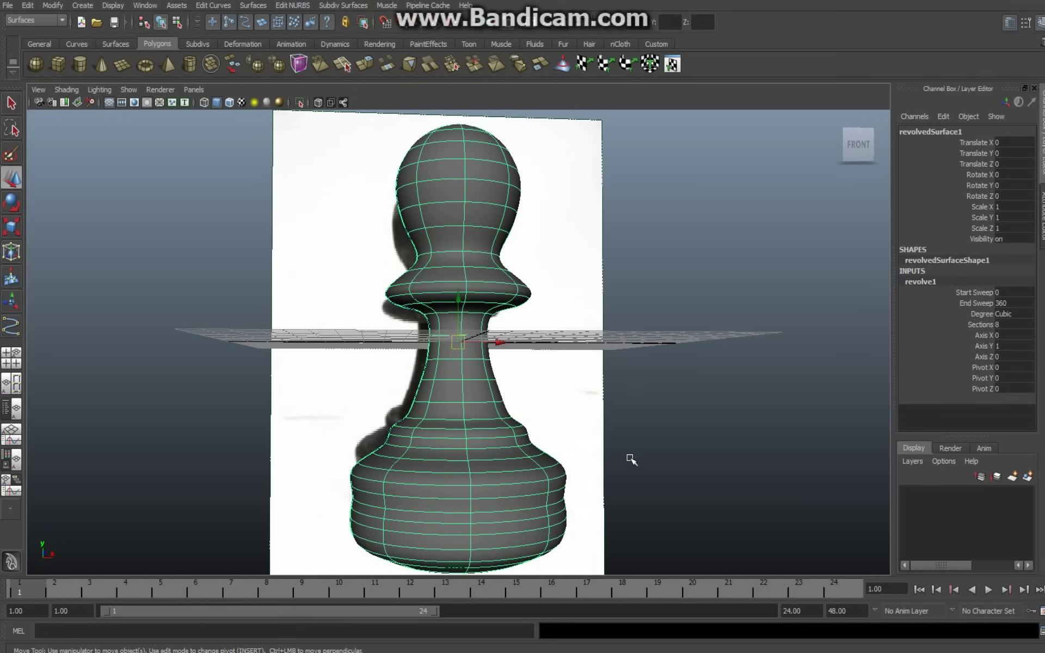
click(604, 477)
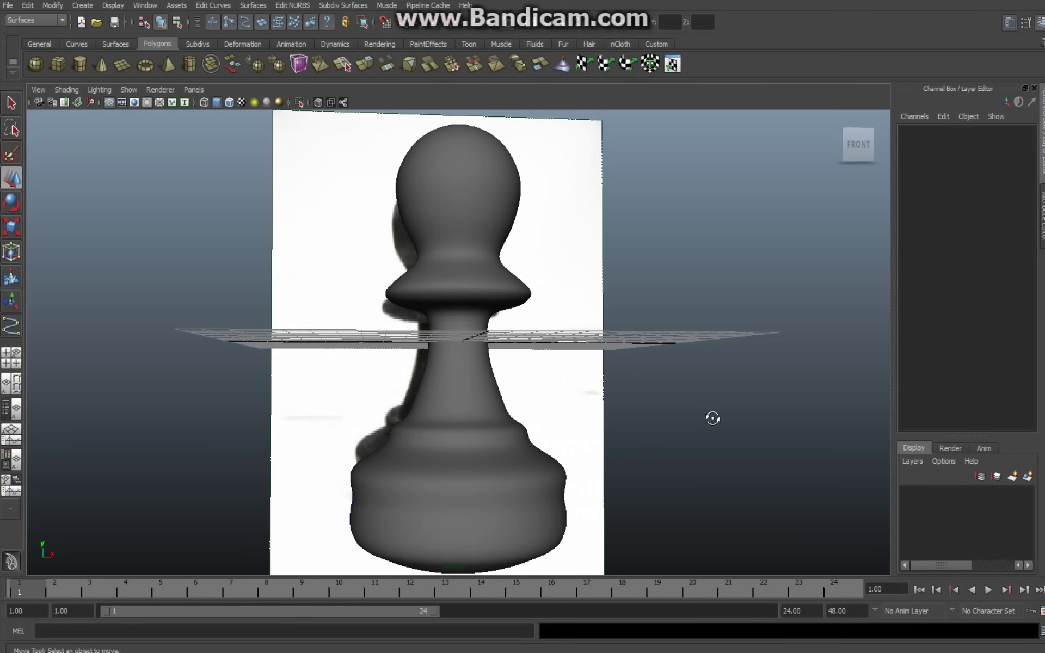
alt+drag(711, 419, 701, 437)
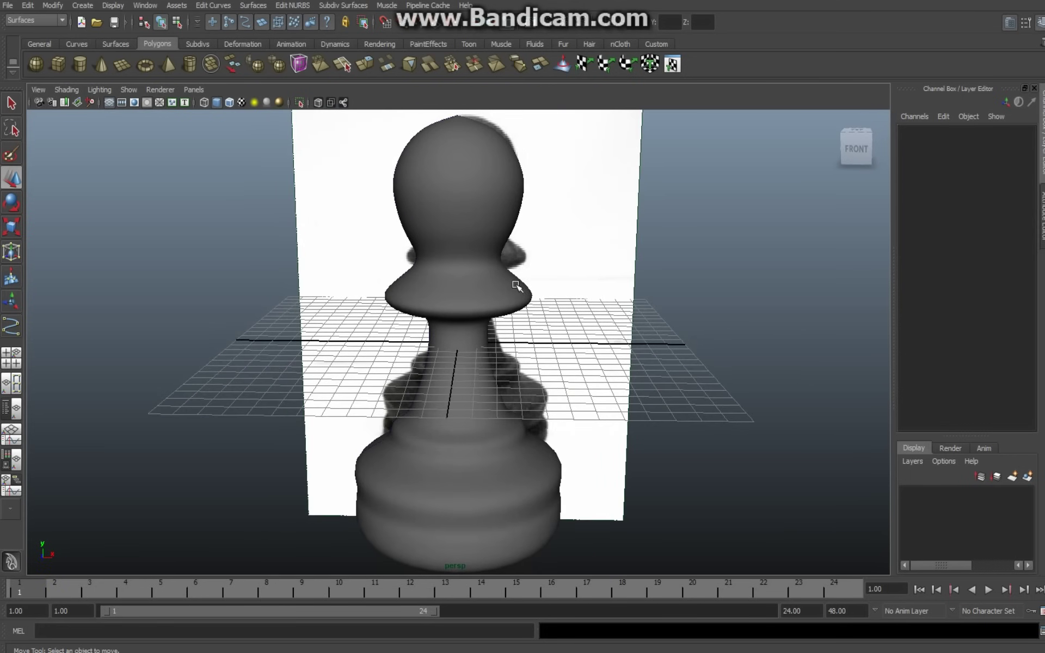
Move revolvedSurface1 to Translate X 8.31 and orbit to an angled view of both pawns
click(477, 212)
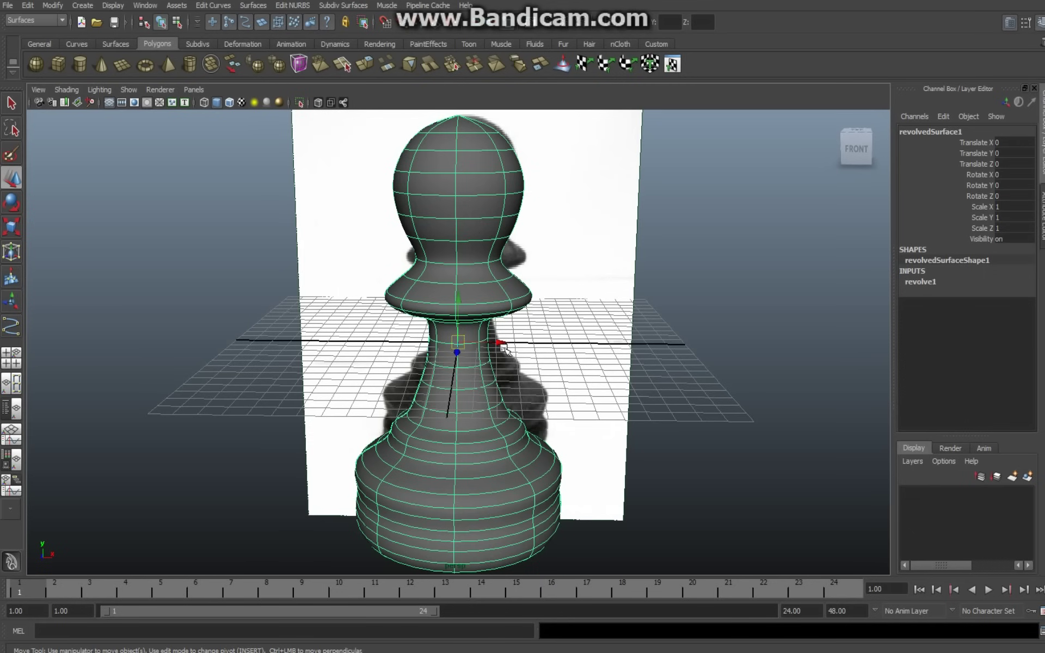
drag(500, 346, 657, 361)
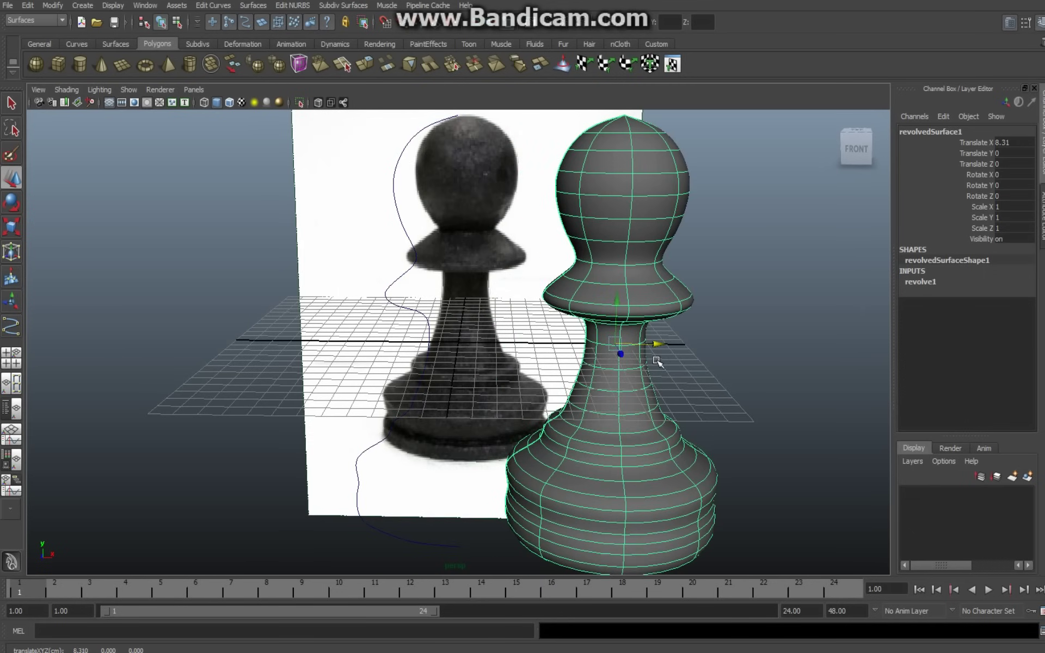
alt+drag(318, 473, 296, 455)
click(420, 250)
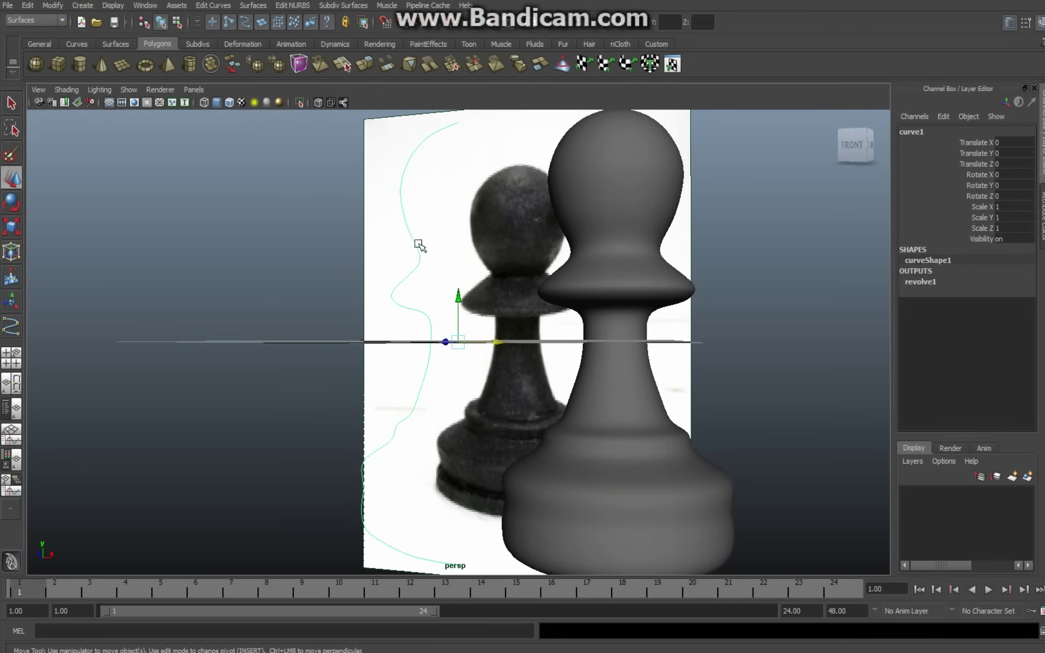
click(433, 400)
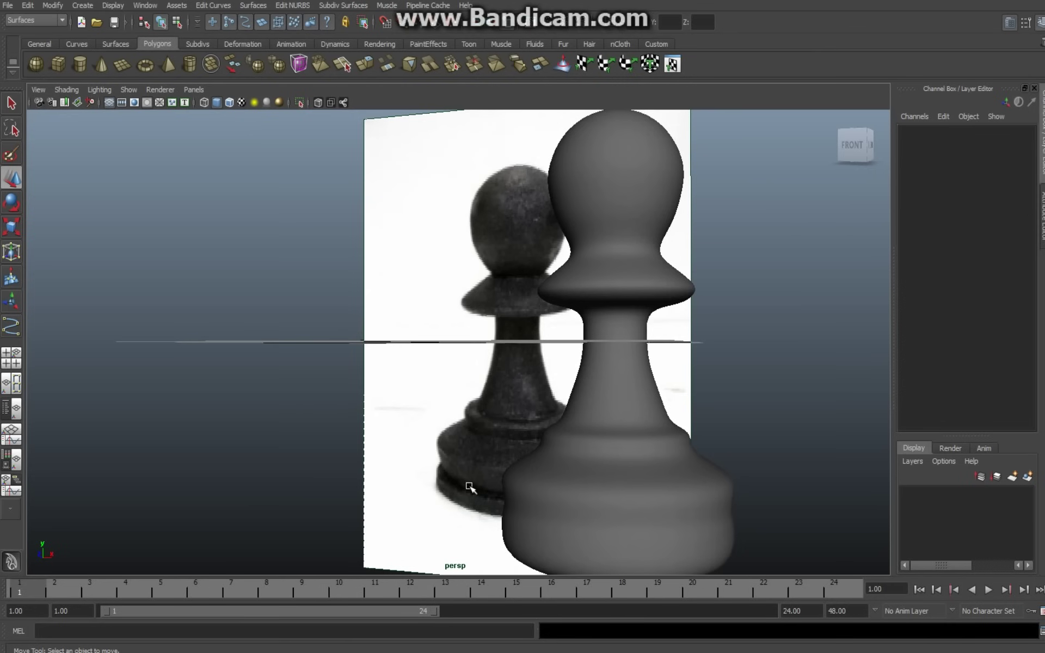
alt+drag(329, 501, 369, 498)
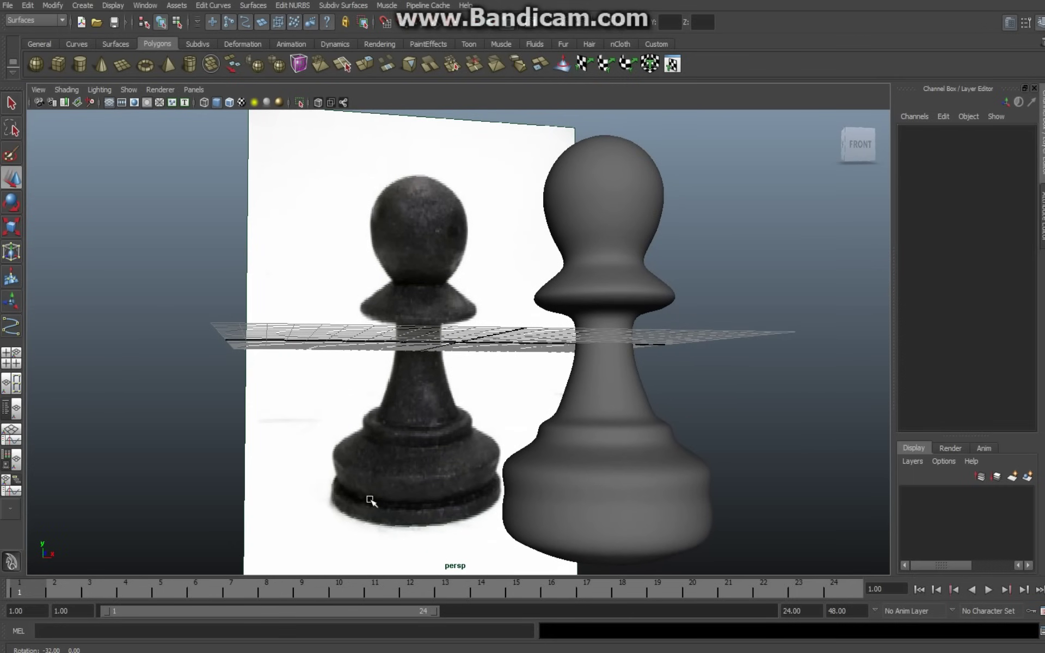